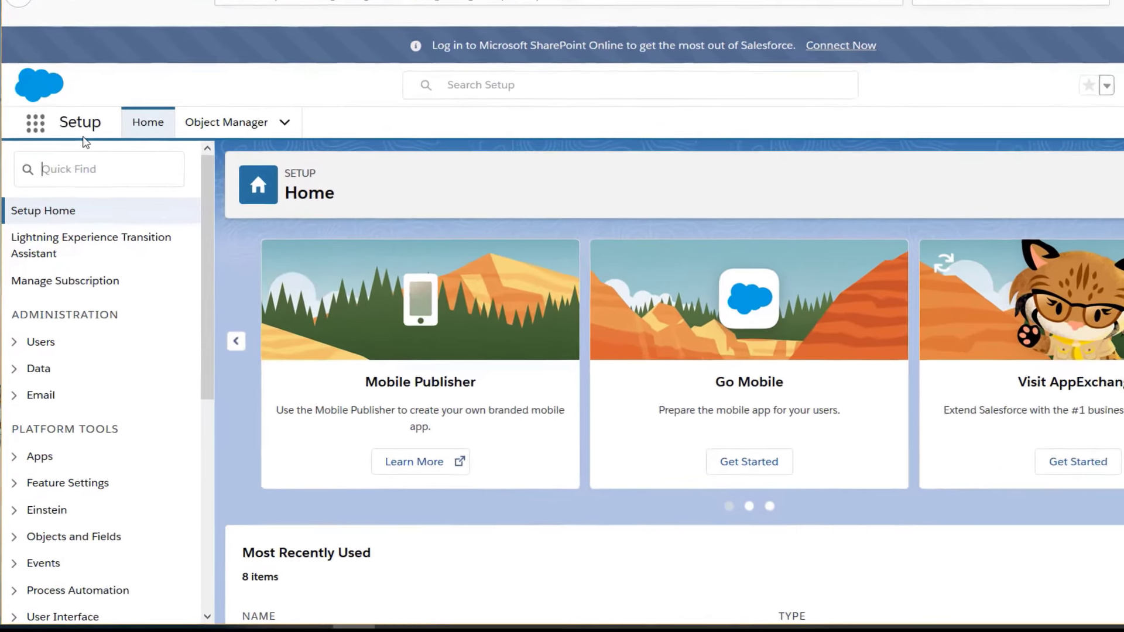
- Search Quick Find for 'dkim' and open DKIM Keys under Email
text(dk)
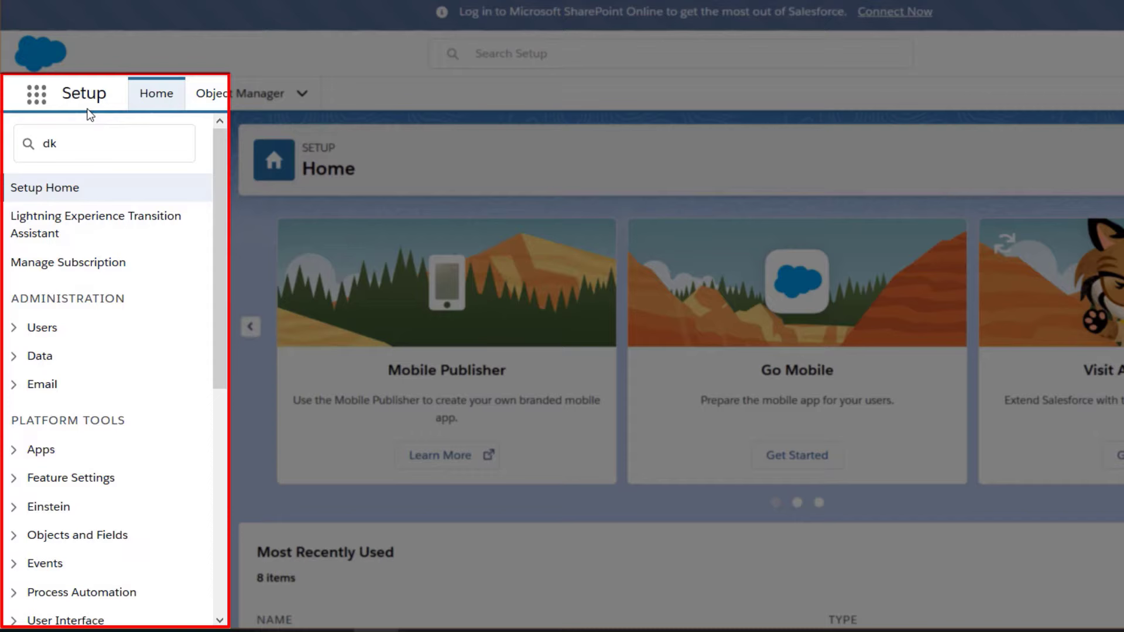
text(im)
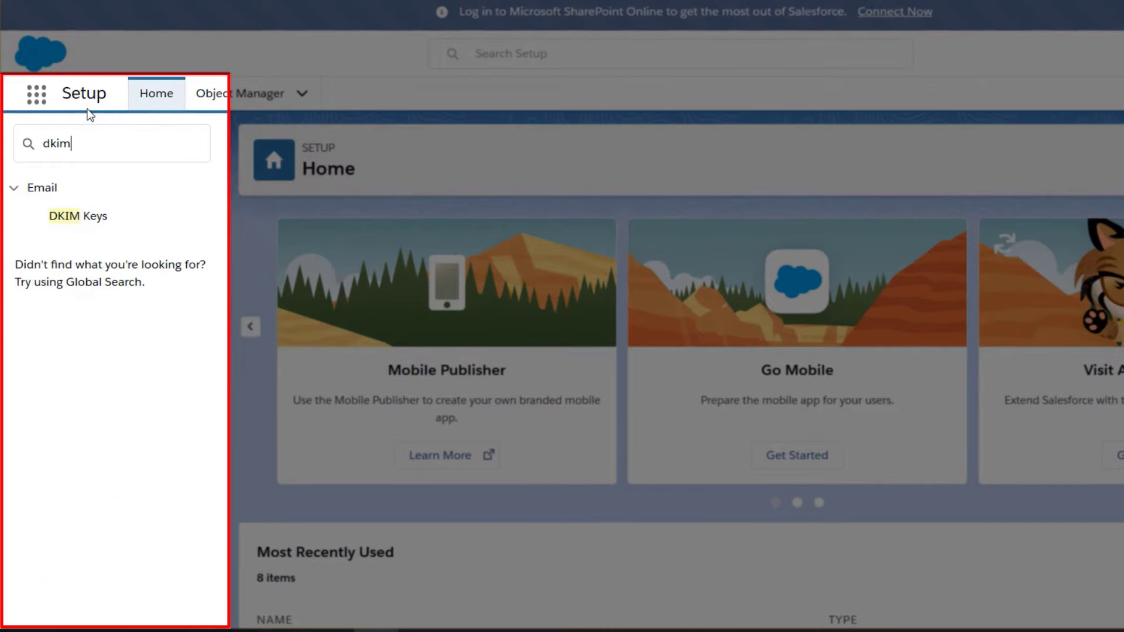
click(69, 219)
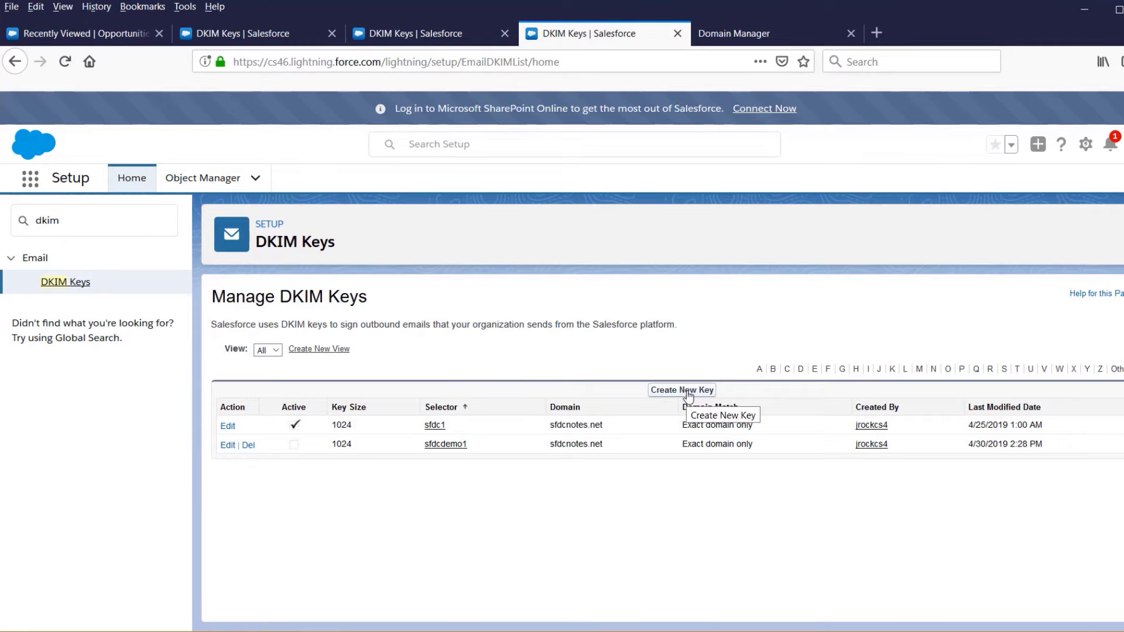
- Start a new 1024-bit DKIM key with selector test1 and alternate selector testt1a
click(684, 390)
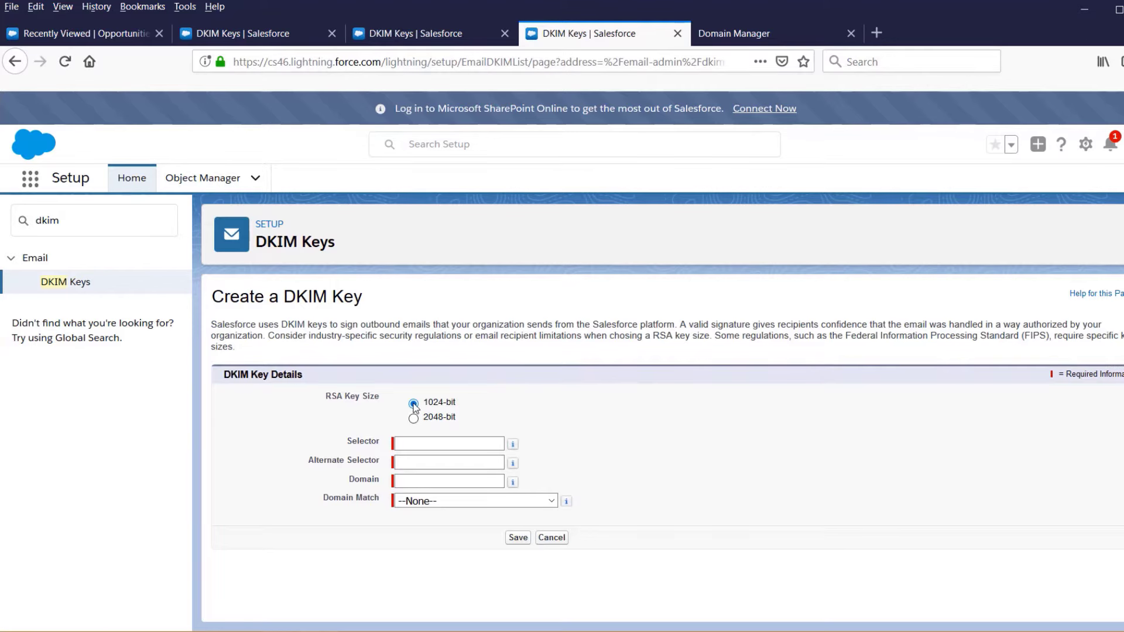
click(413, 404)
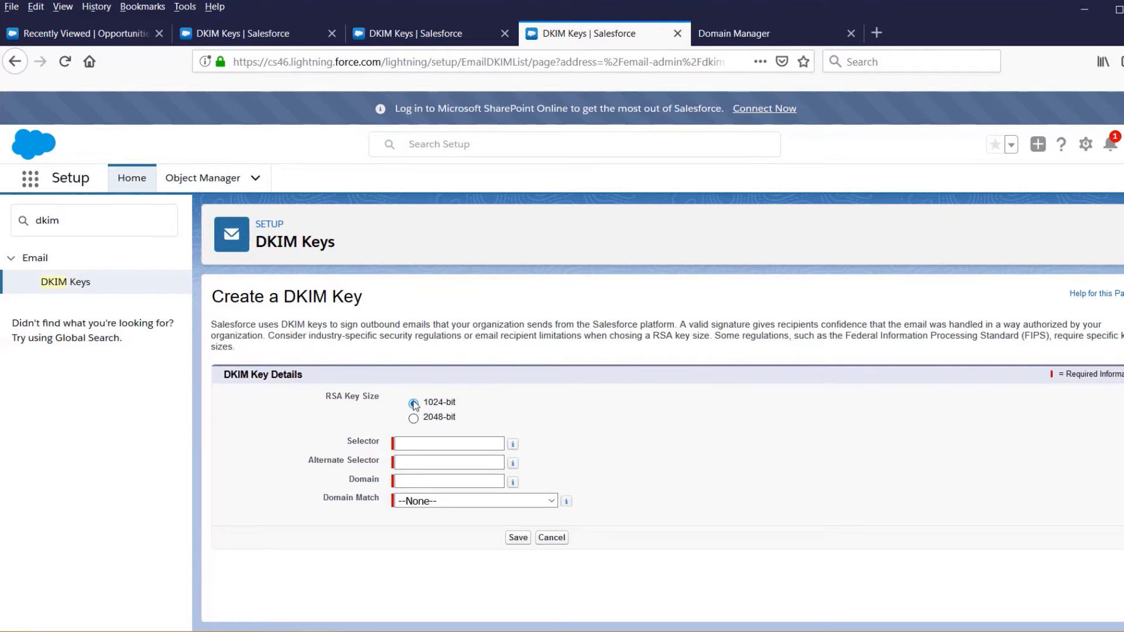
click(415, 443)
text(test1)
click(413, 462)
text(test)
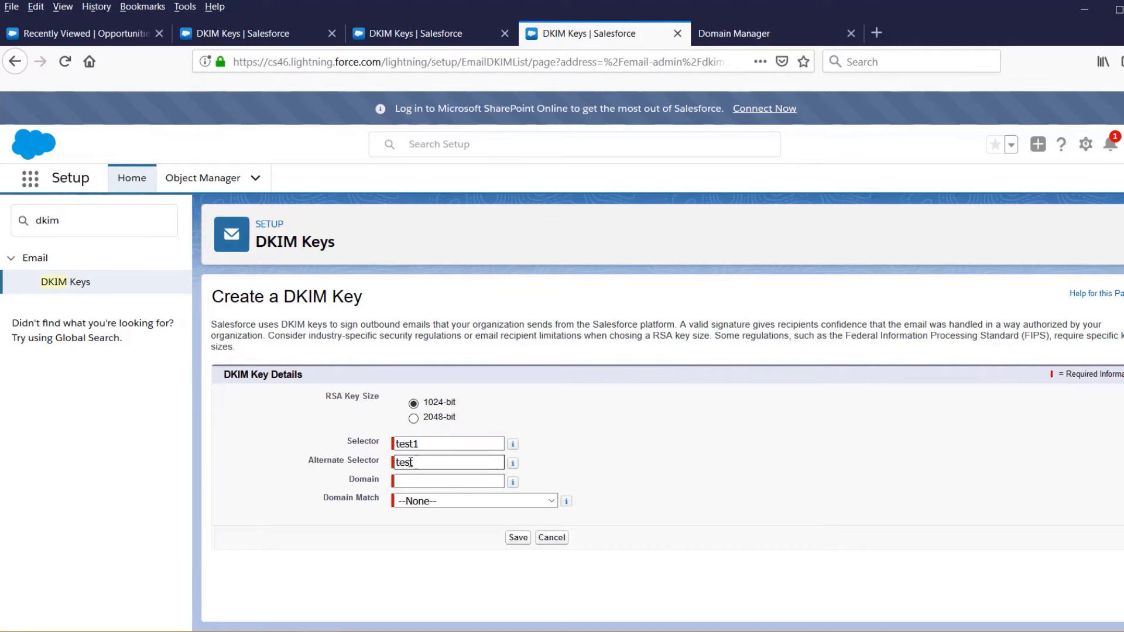
text(t1a)
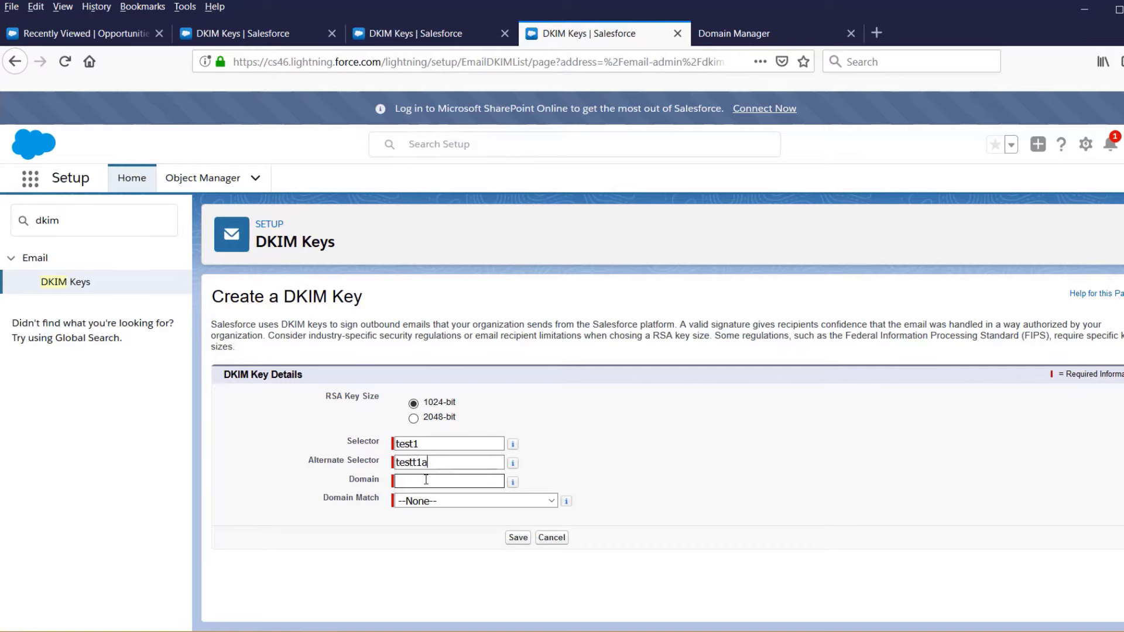
- Set the key's domain to sfdcnotes.net with Domain Match 'Exact domain only'
click(424, 443)
key(Tab)
text(sf)
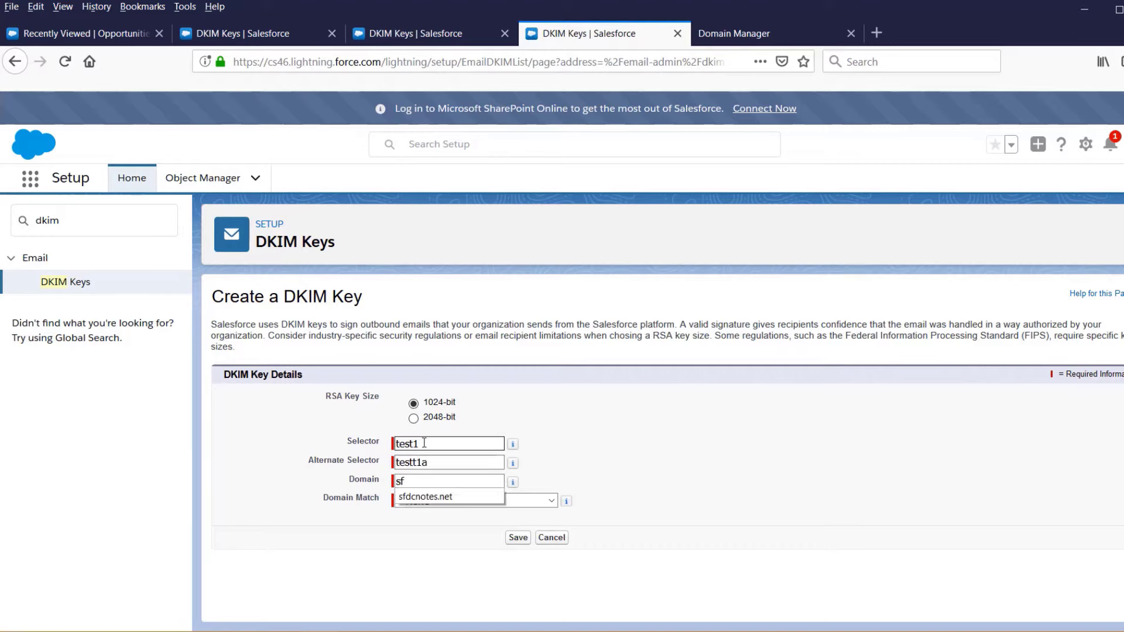
text(d)
click(443, 498)
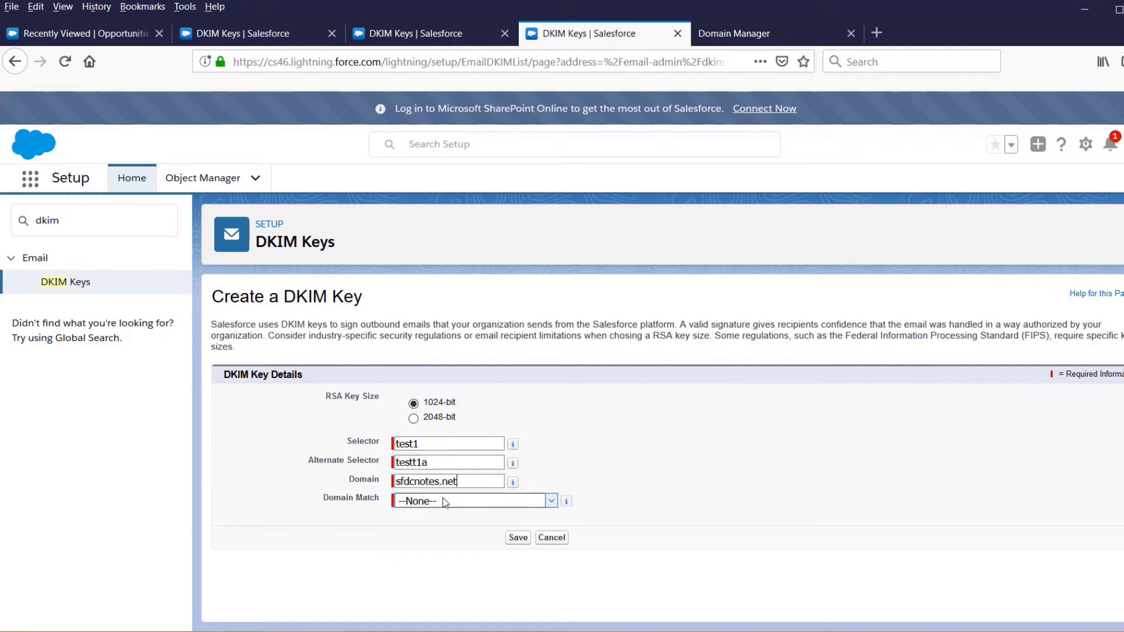
click(550, 501)
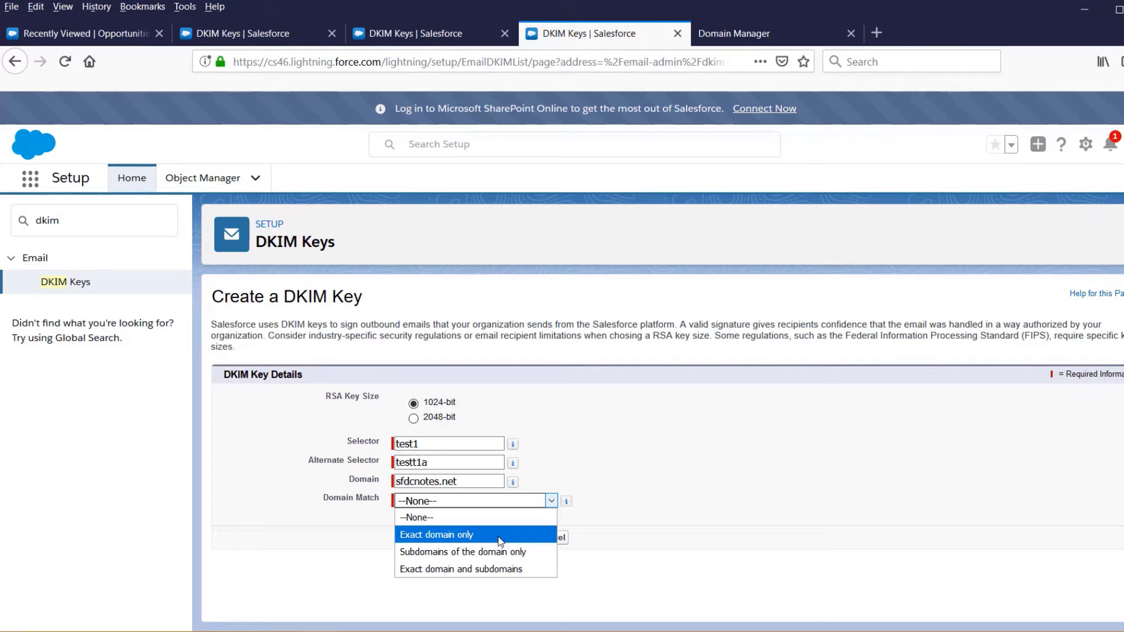
click(500, 535)
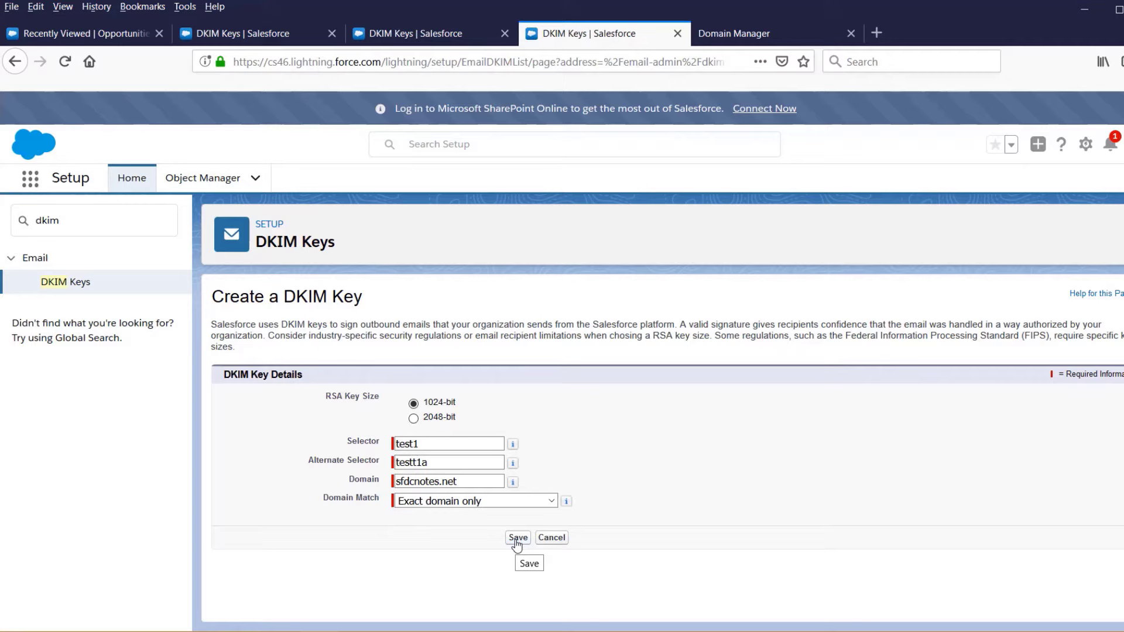
- Save the test1 key and reload until TXT status shows Published with CNAME records
click(516, 540)
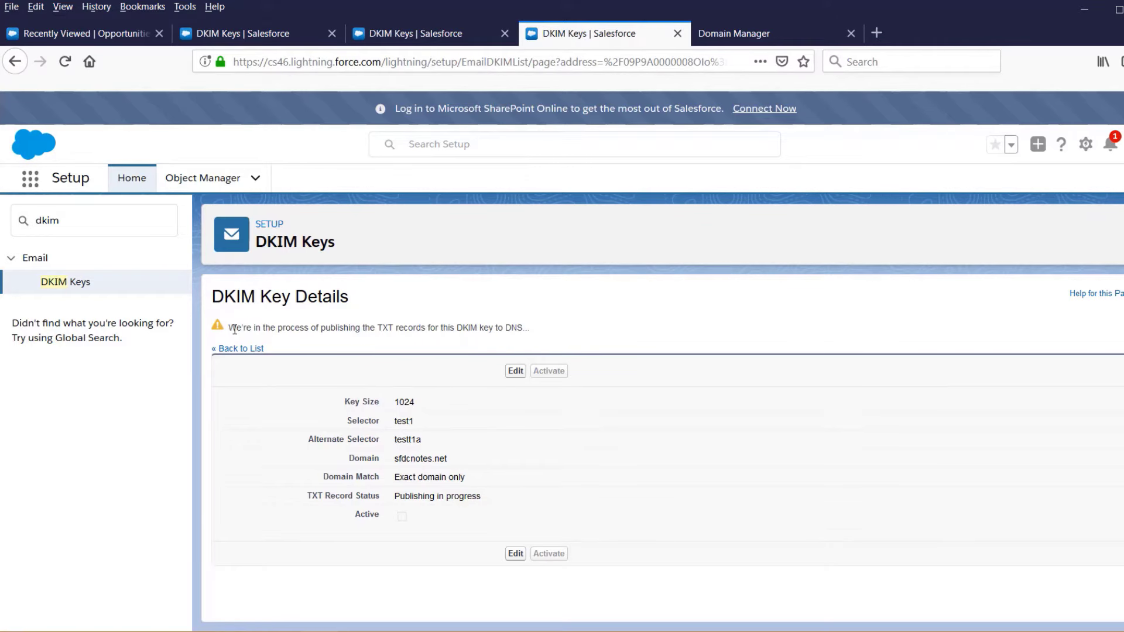
click(65, 66)
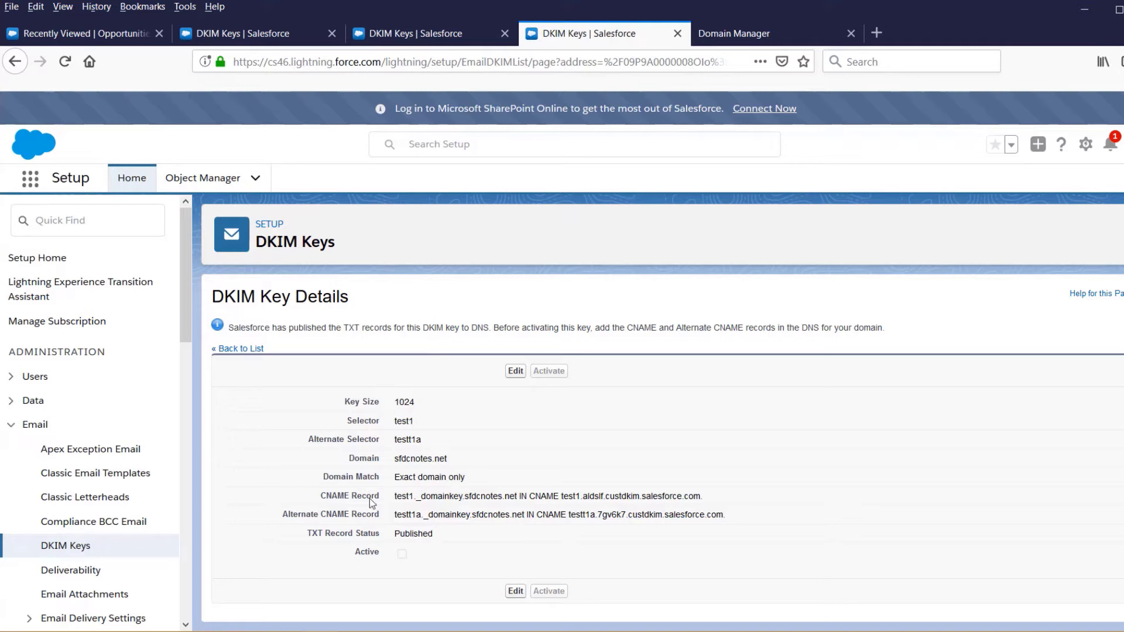
- Highlight the test1.aldsif and testt1a.7gv6k7 custdkim.salesforce.com CNAME record rows
drag(321, 497, 730, 520)
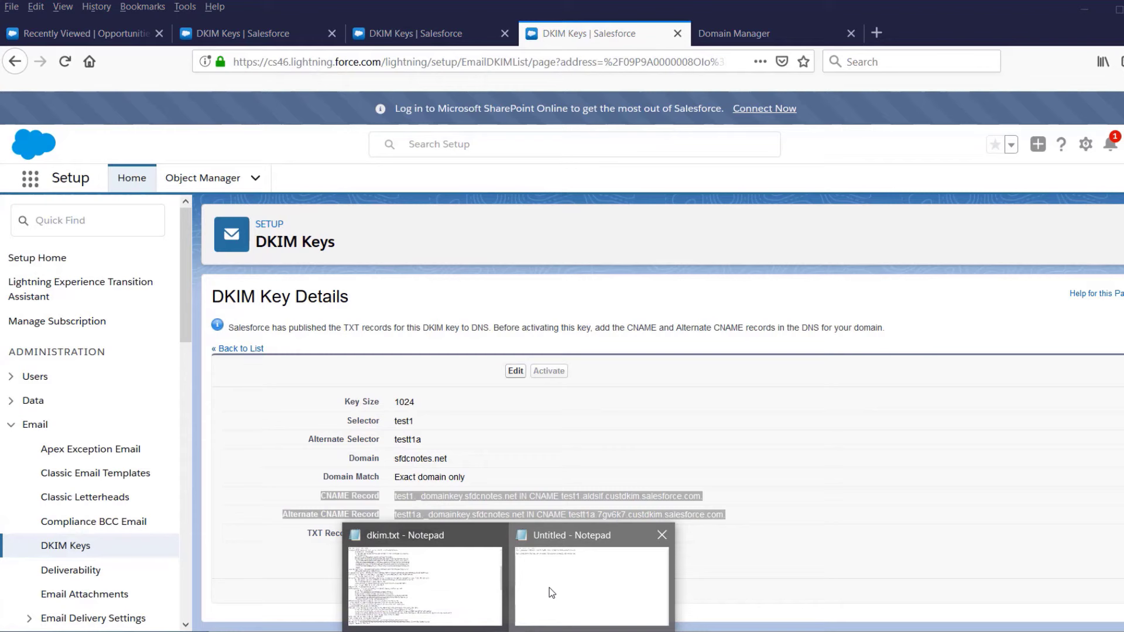
- Bring the Untitled Notepad with the sfdc1 and sfdc2 CNAME lines to the front
click(547, 591)
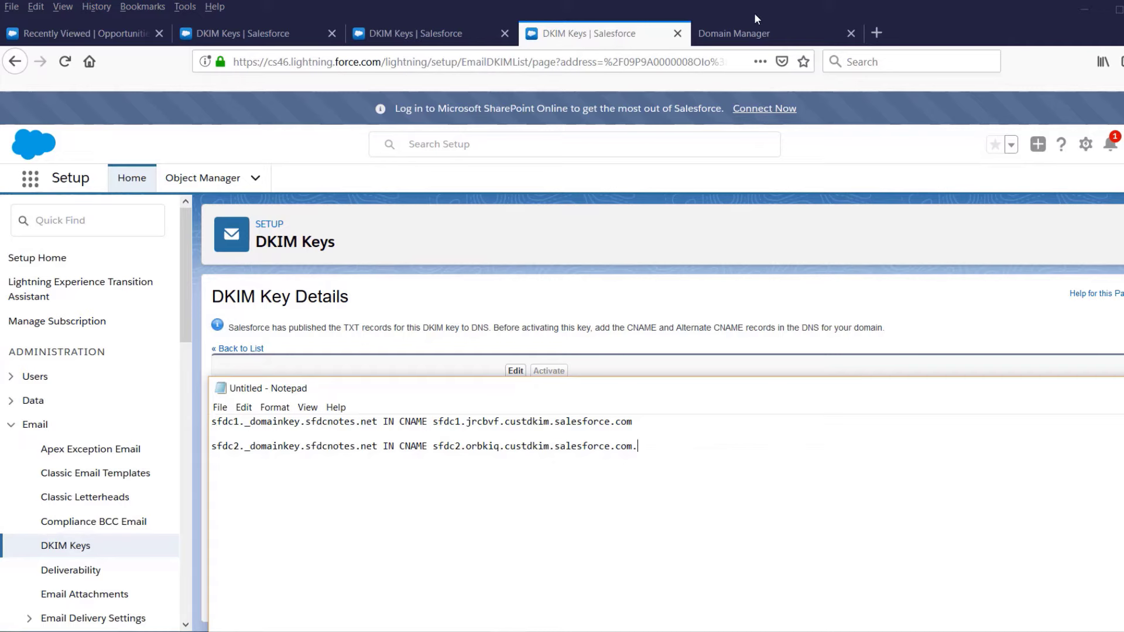
- Search the GoDaddy DNS records for sfdc1._domainkey, then return to the sfdc1 key details
click(725, 35)
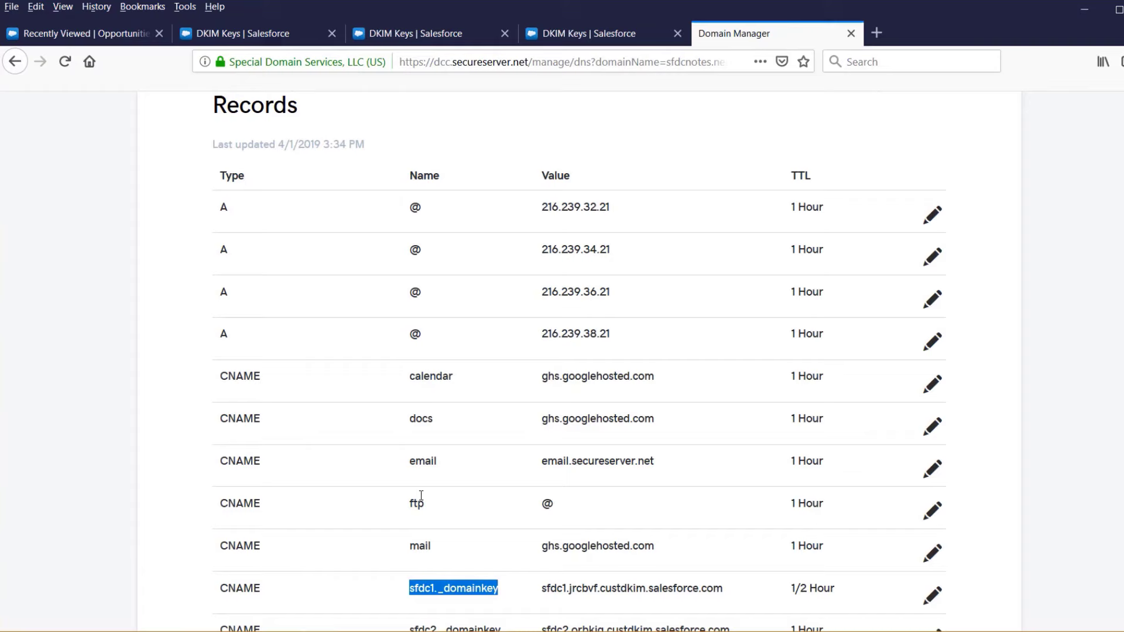
scroll(421, 496, down, 1)
scroll(423, 494, up, 3)
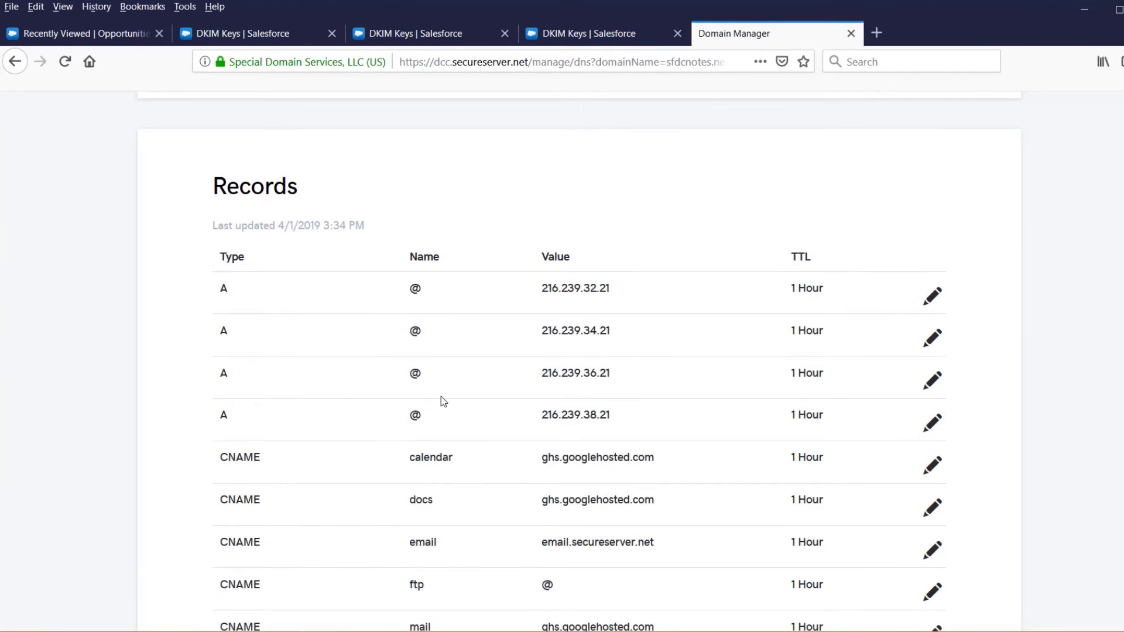
key(ctrl+f)
text(sfdc1._domainkey)
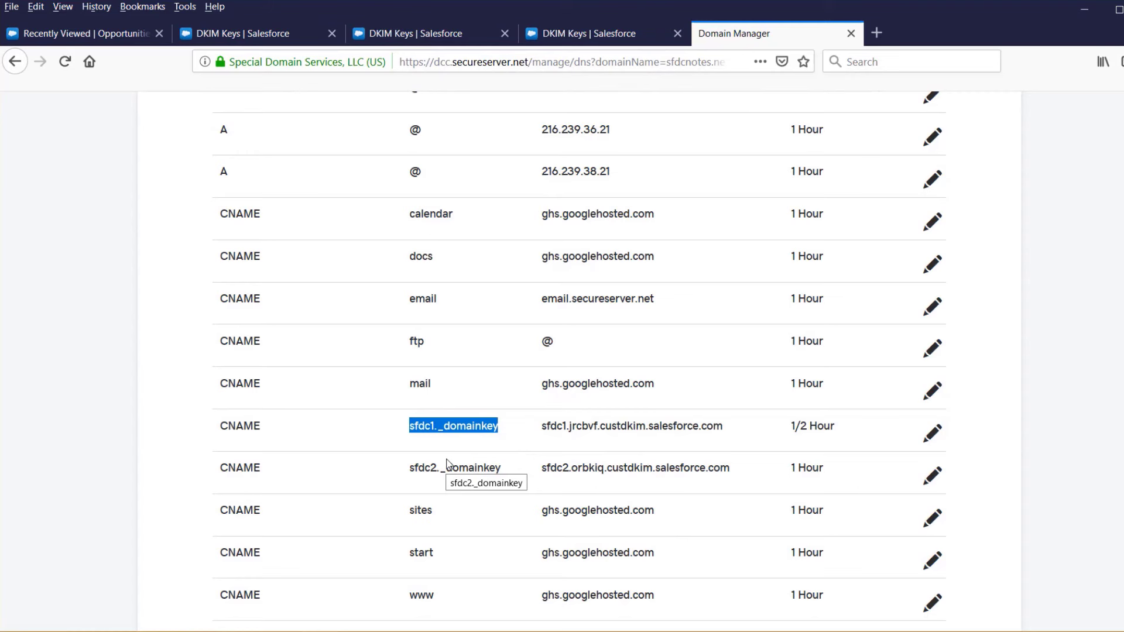
click(474, 40)
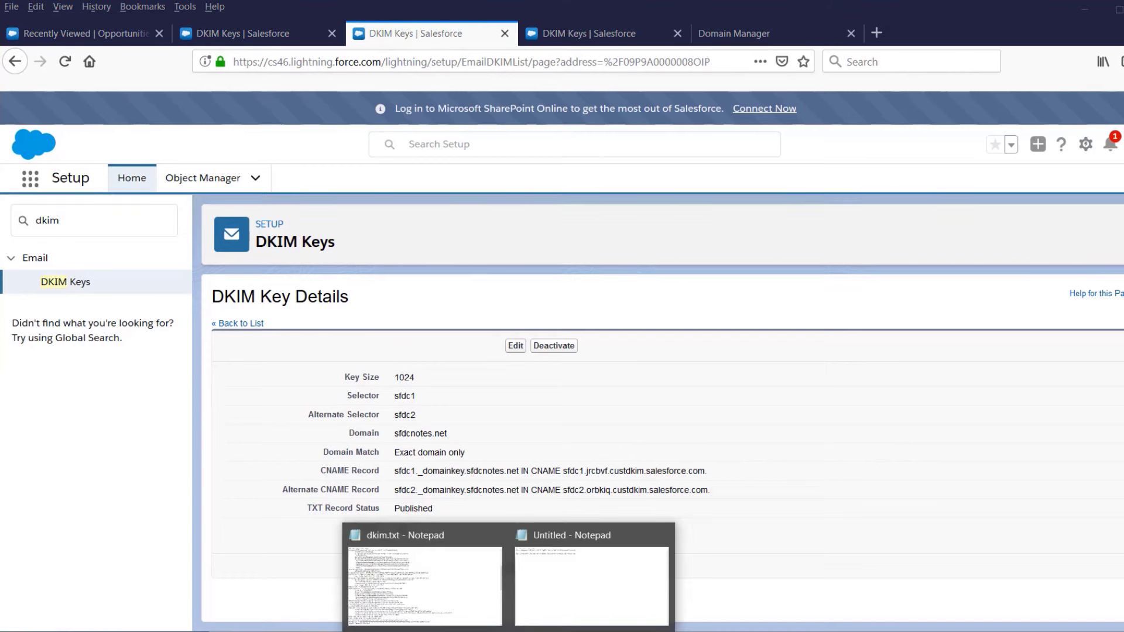
- Bring the dkim.txt Notepad window with the test email headers to the front
click(459, 597)
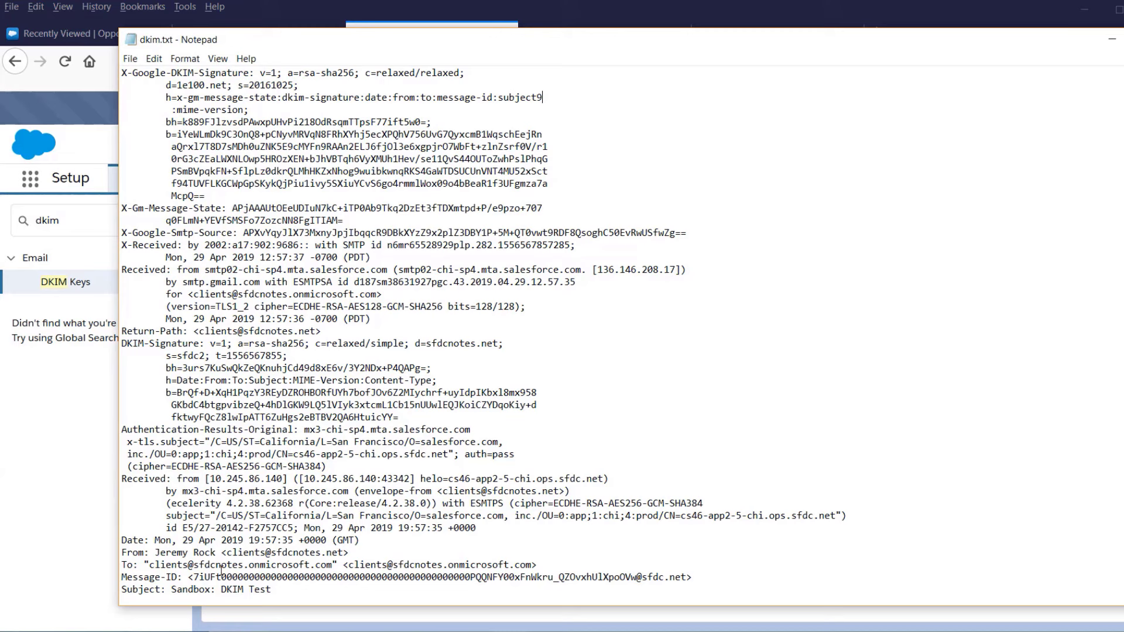
- Select the DKIM-Signature header block showing d=sfdcnotes.net and s=sfdc2
click(123, 343)
mouse_move(123, 343)
mouse_down()
mouse_move(436, 380)
mouse_move(347, 405)
mouse_move(409, 417)
mouse_up()
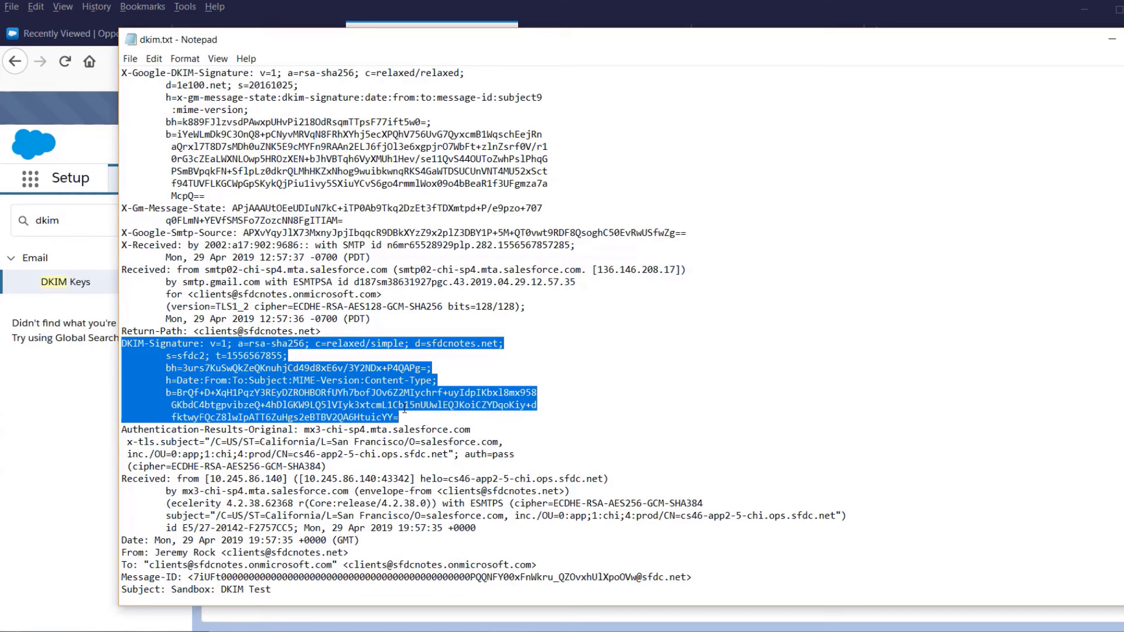